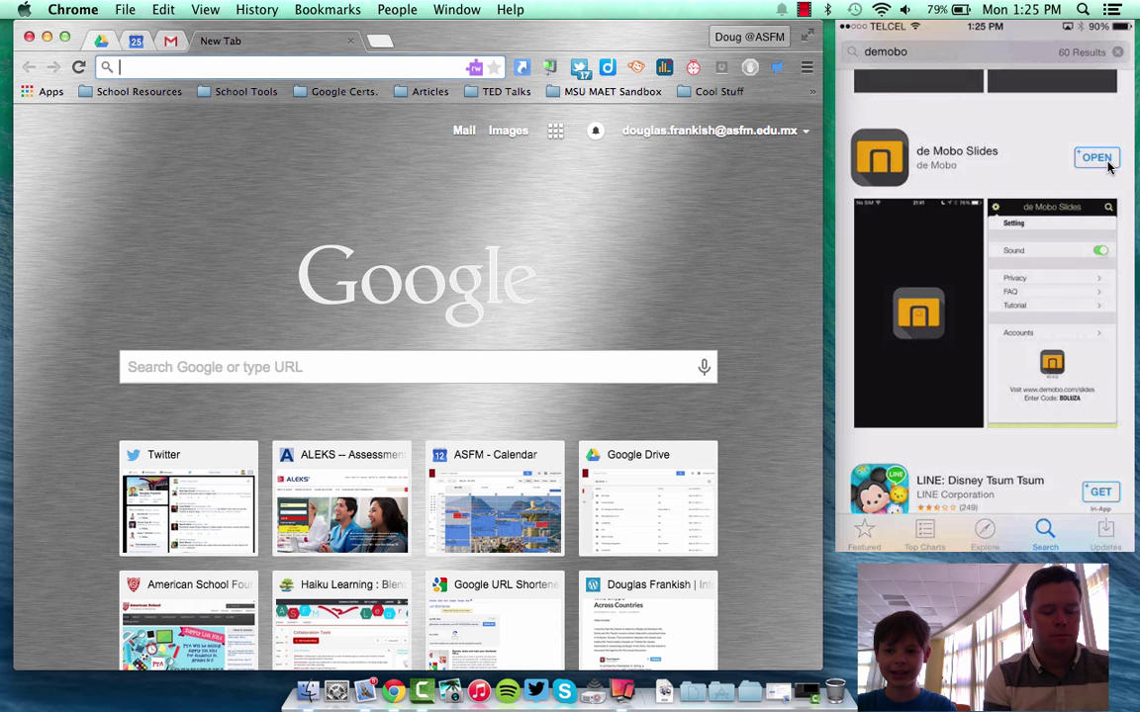
Launch the newly installed de Mobo Slides app from the App Store.
left_click(1092, 161)
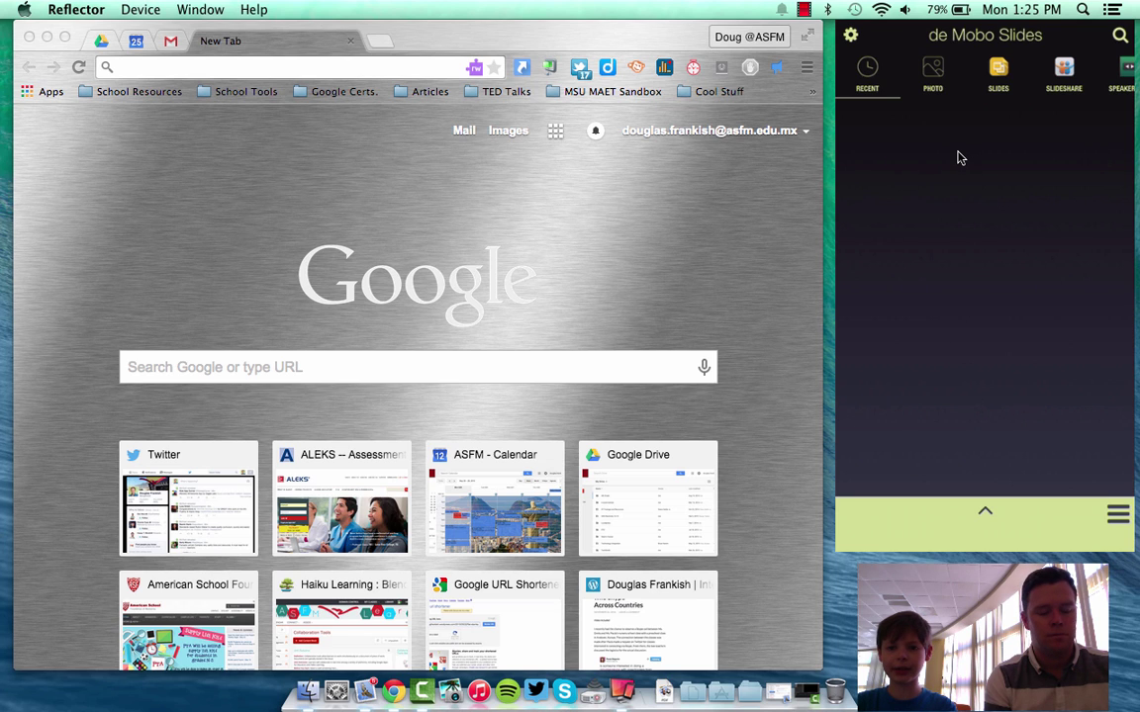
Sign into a Google account under Accounts in the app's settings and allow Google Drive access.
left_click(851, 37)
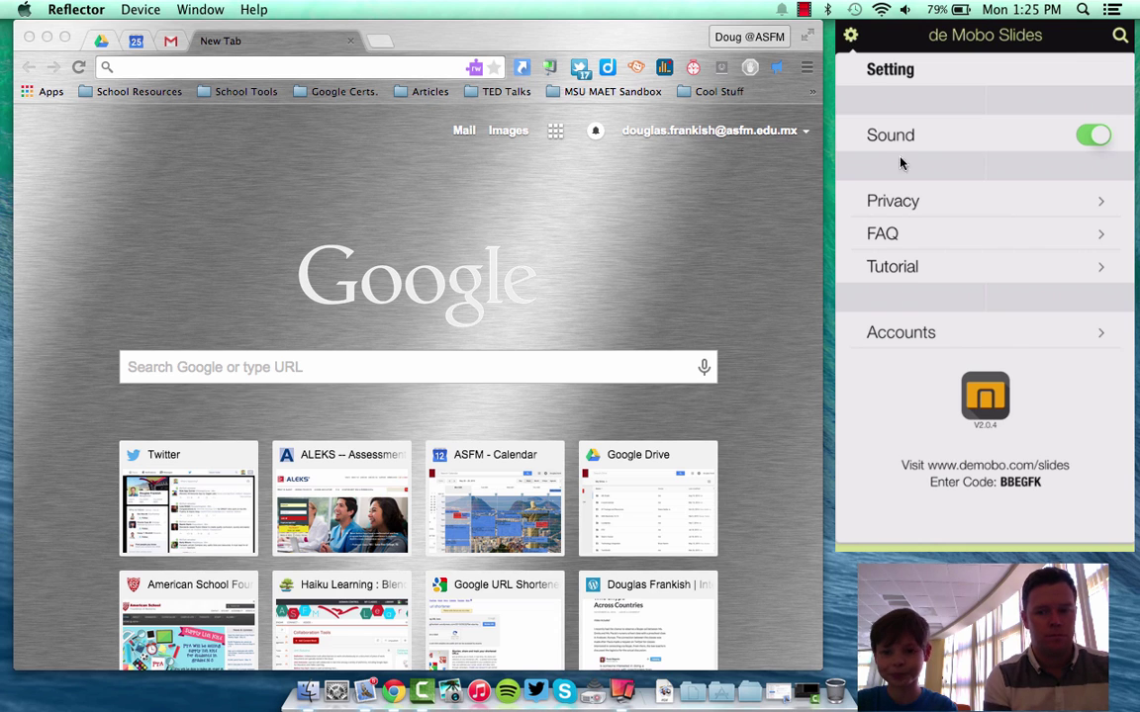
left_click(946, 340)
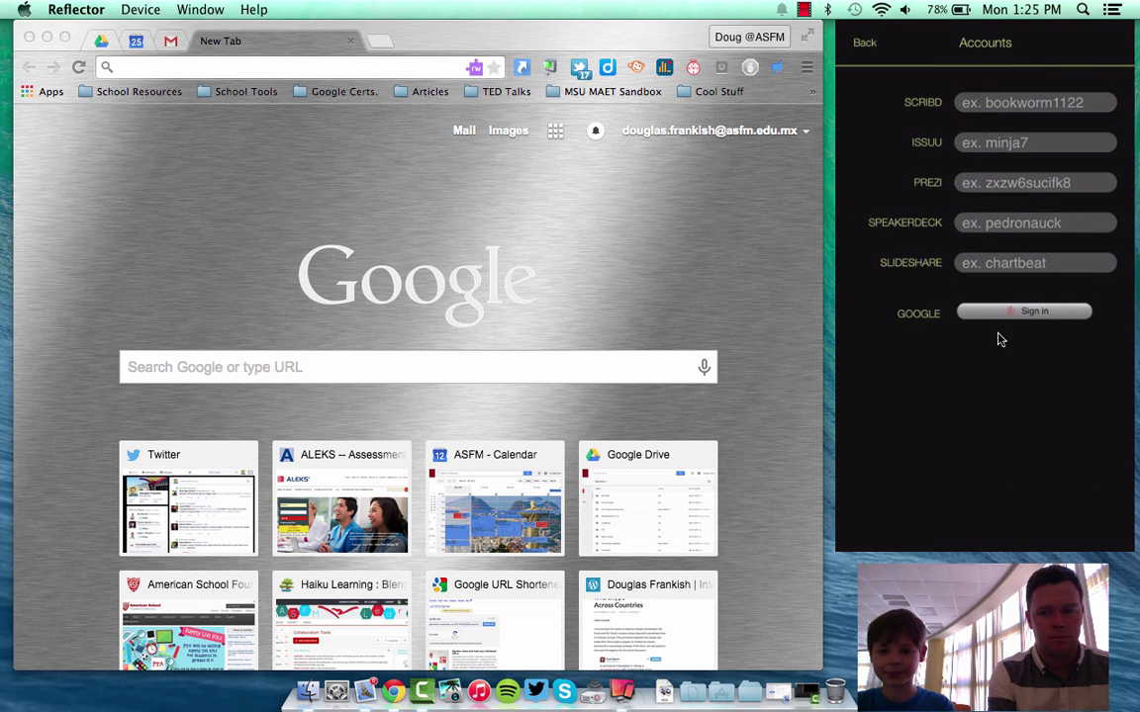
left_click(1003, 314)
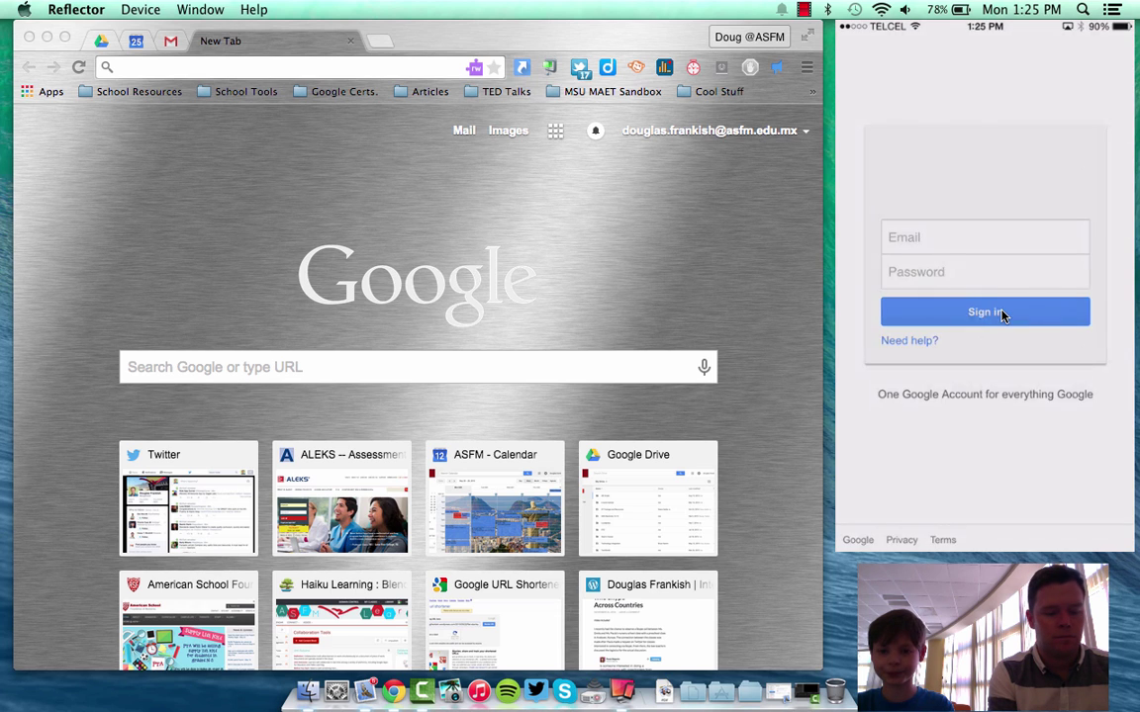
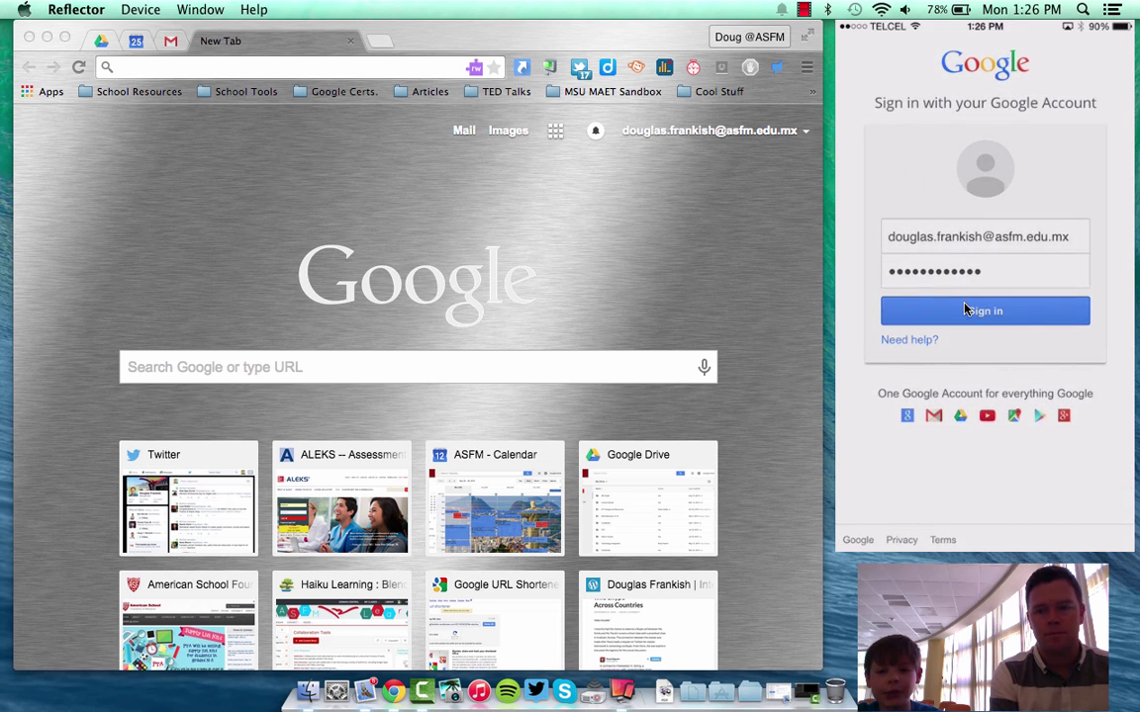
left_click(956, 315)
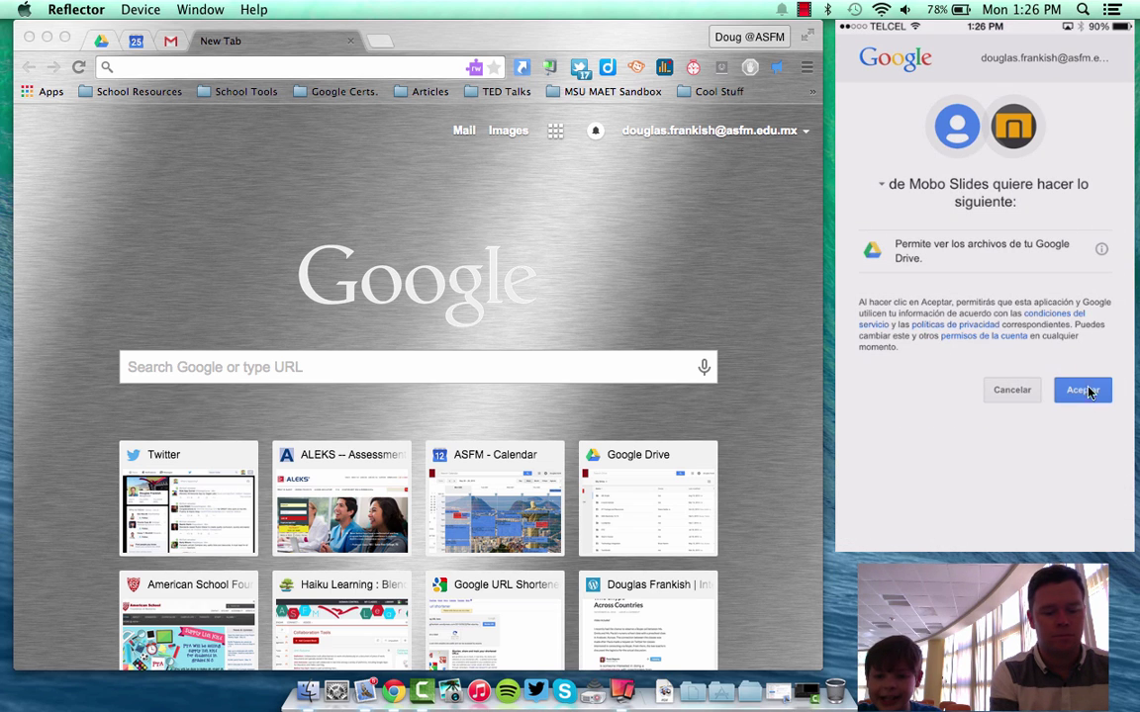
left_click(1090, 393)
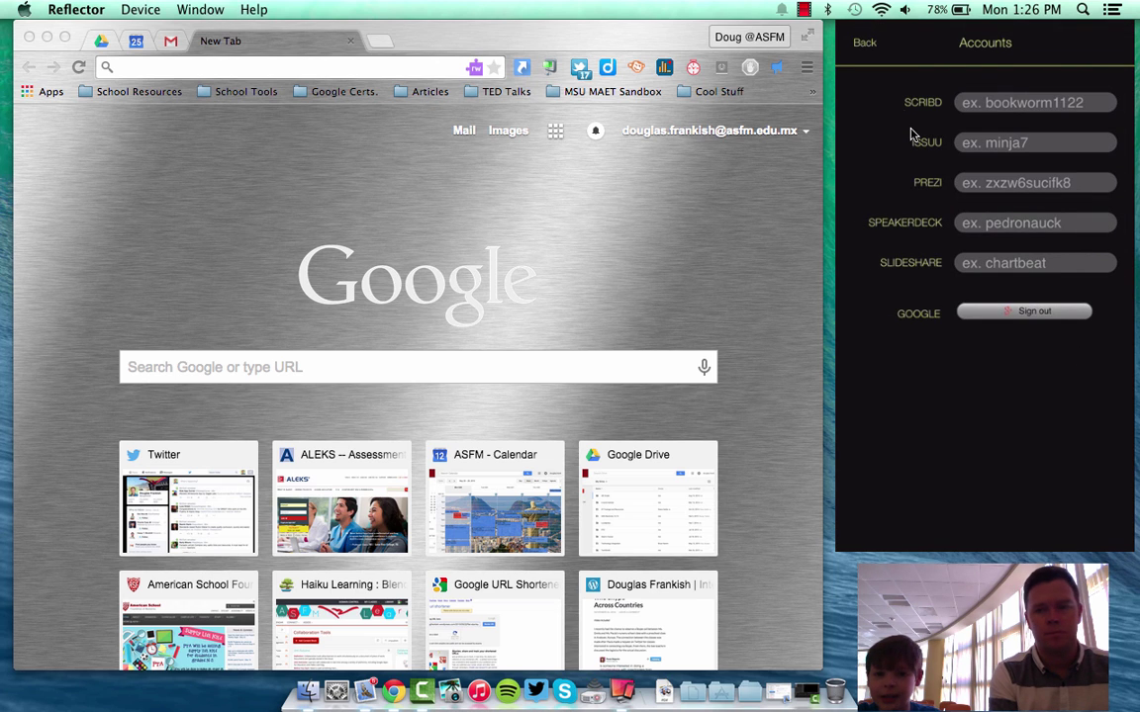
left_click_drag(860, 43, 869, 46)
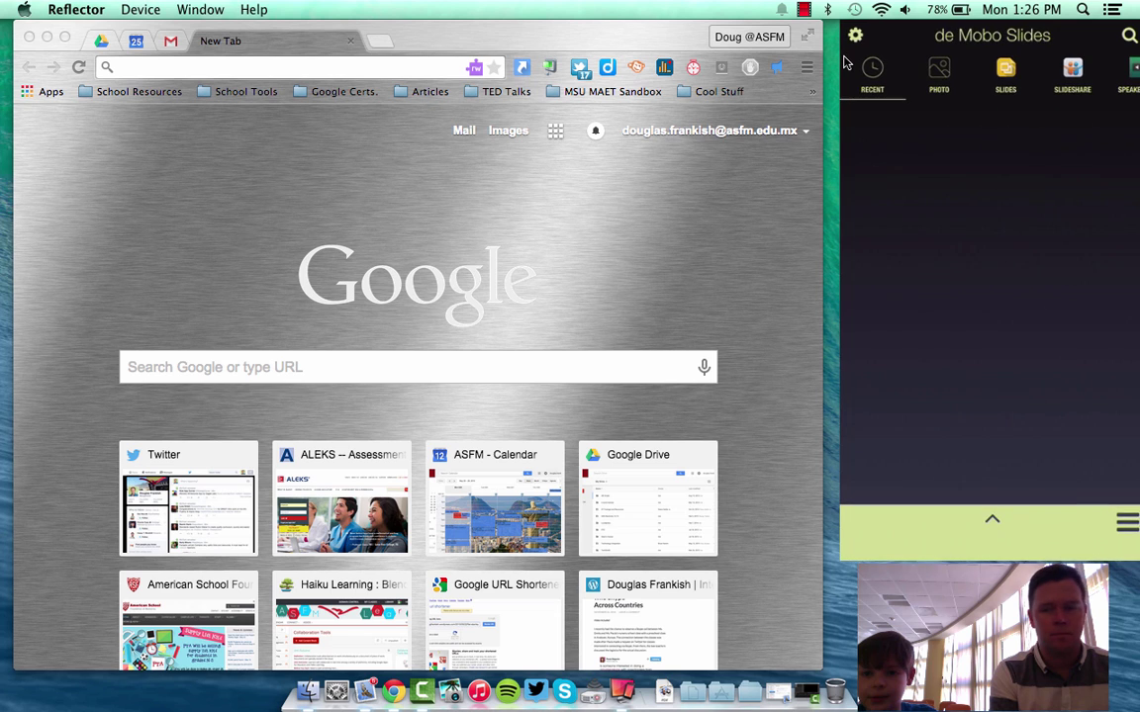
left_click_drag(848, 62, 833, 62)
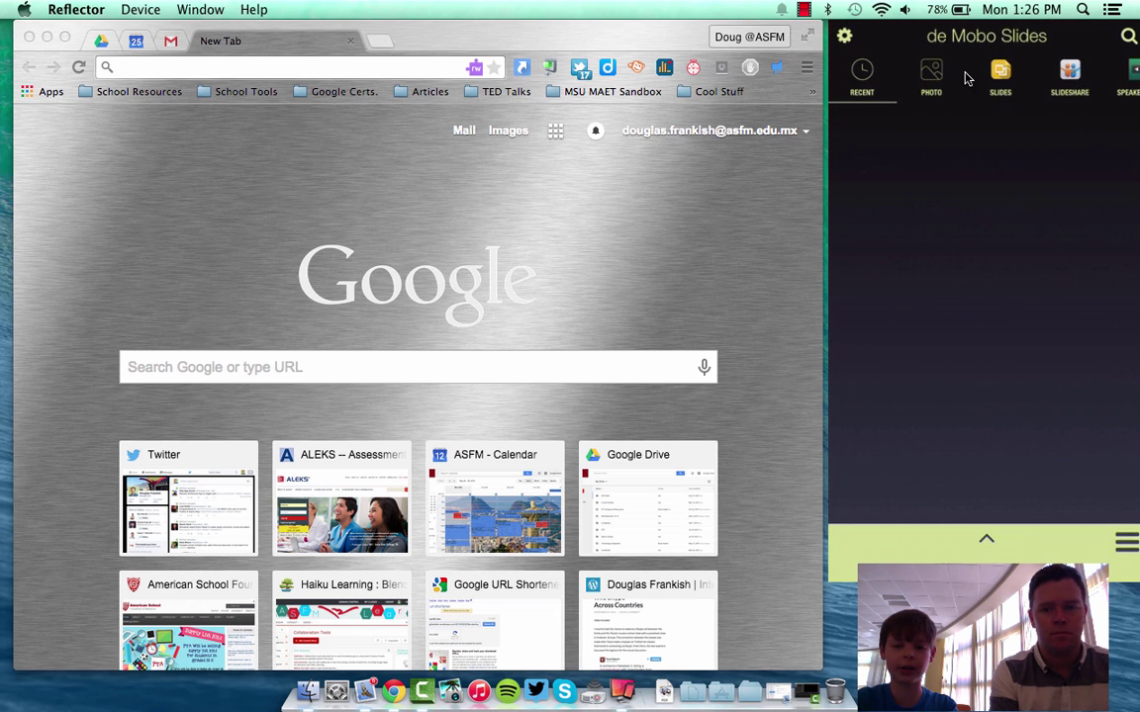
left_click(844, 39)
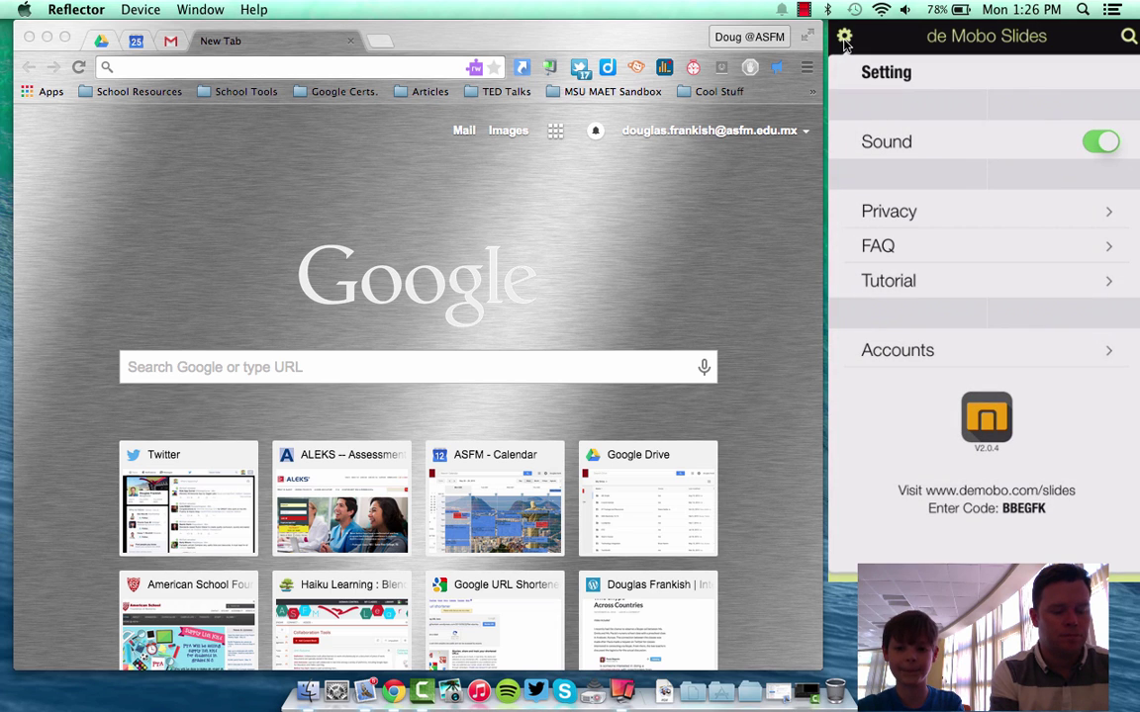
left_click(646, 44)
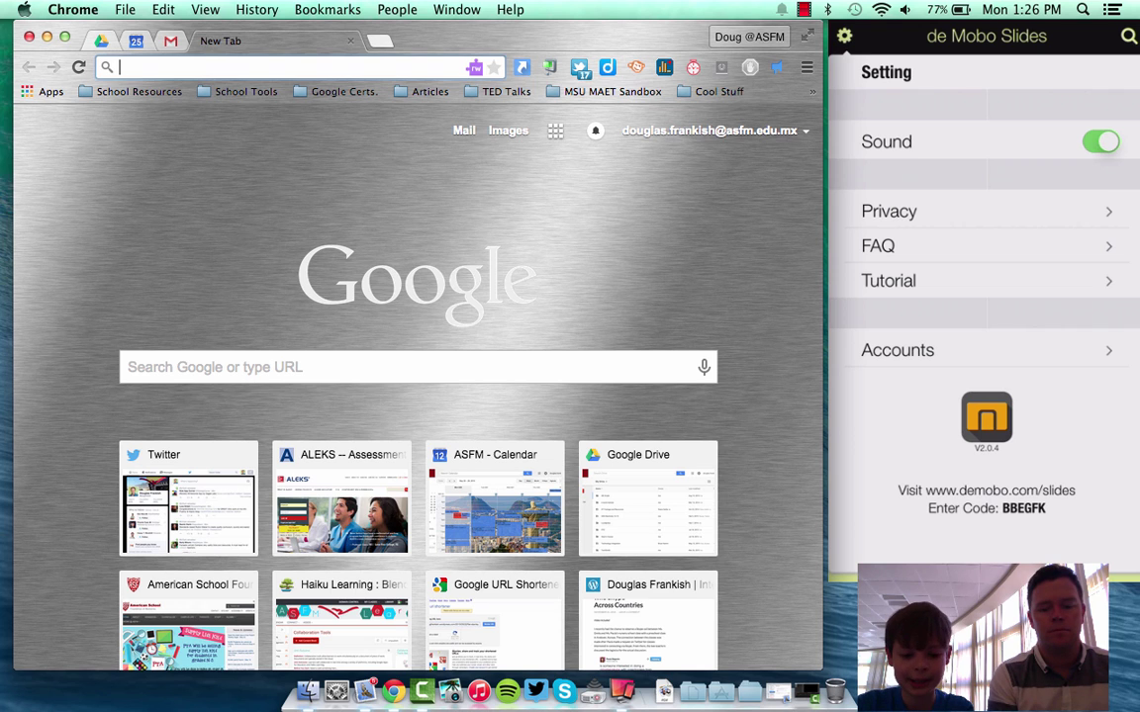
Load demobo.com/slides in the browser and check the pairing code on the mirrored phone.
type("demobo")
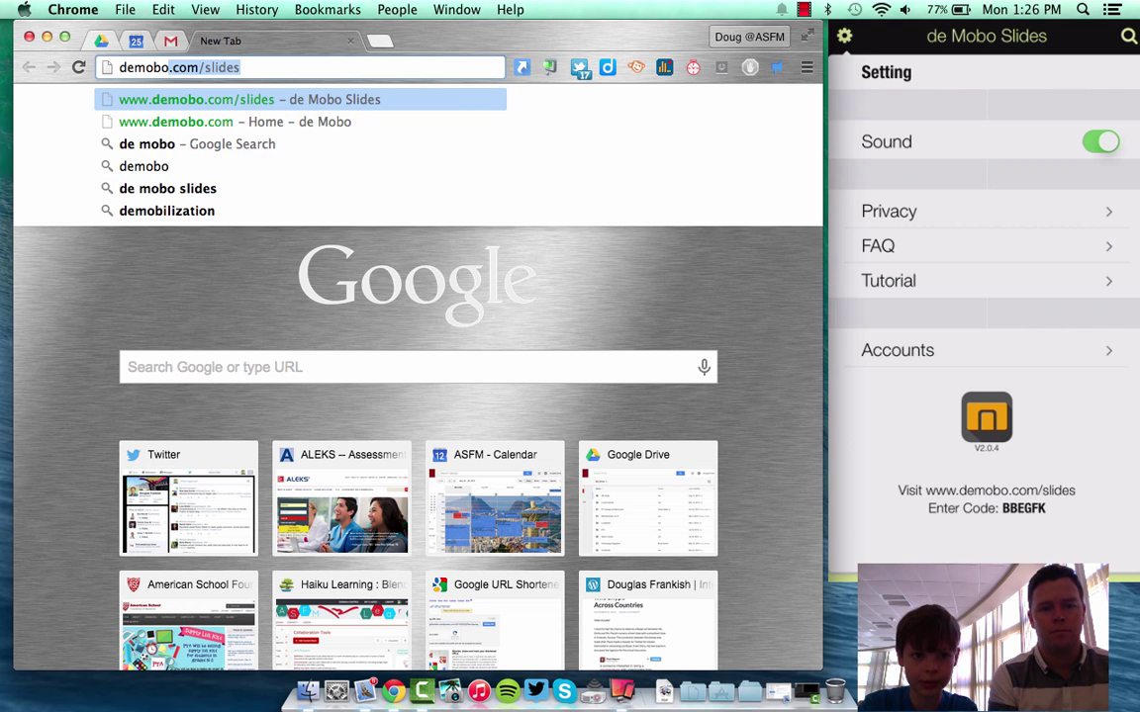
type(".com")
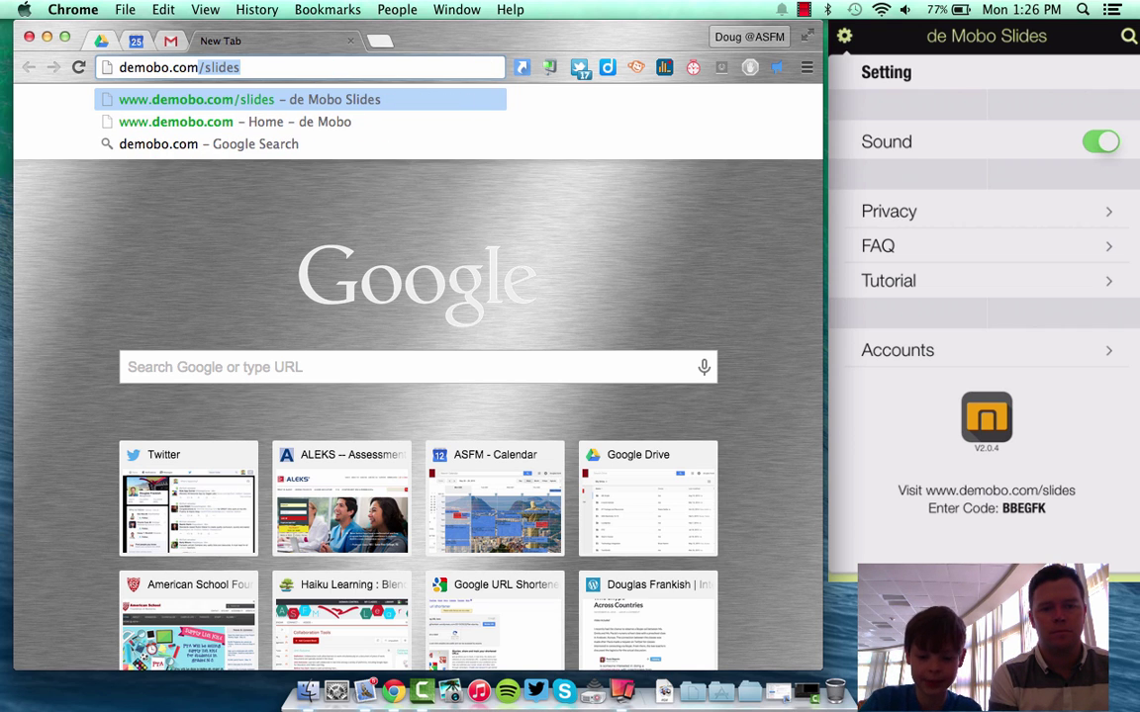
type("/sl")
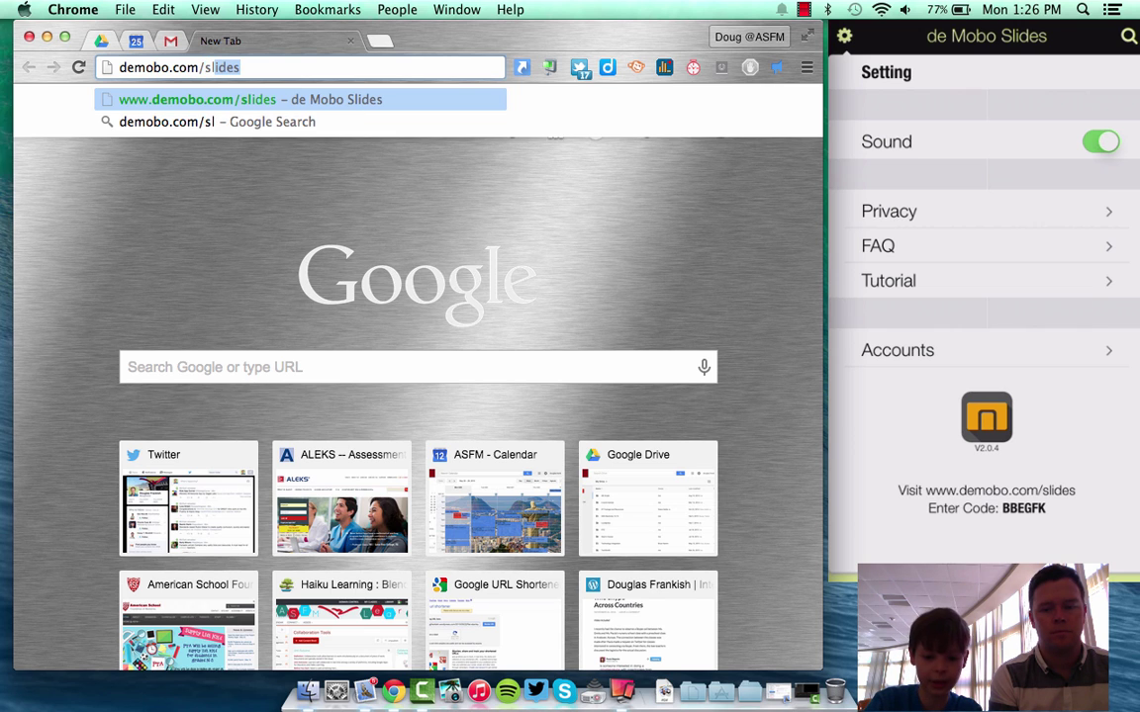
type("ides")
key("Return")
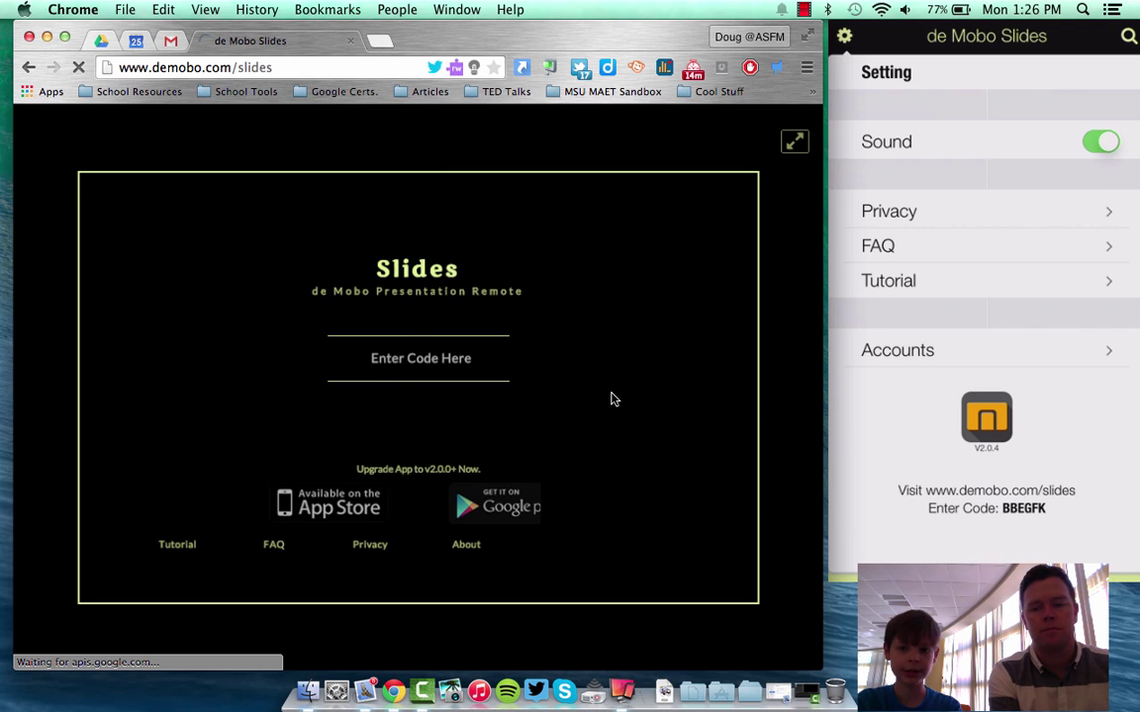
left_click(967, 79)
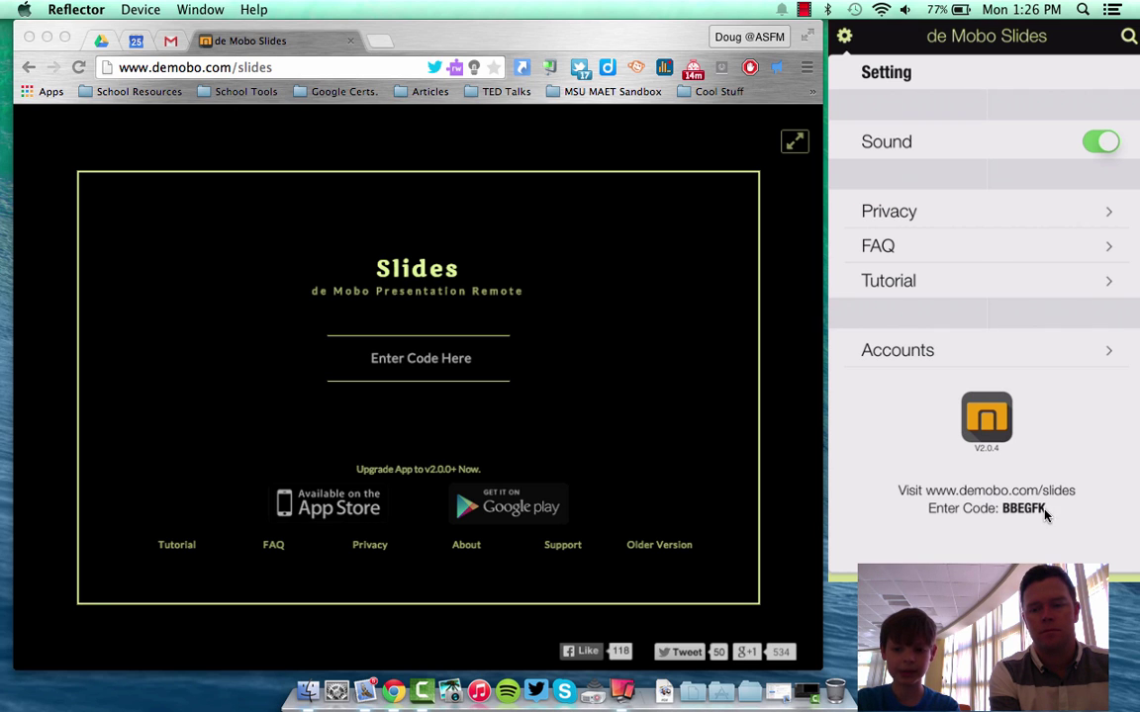
left_click(452, 359)
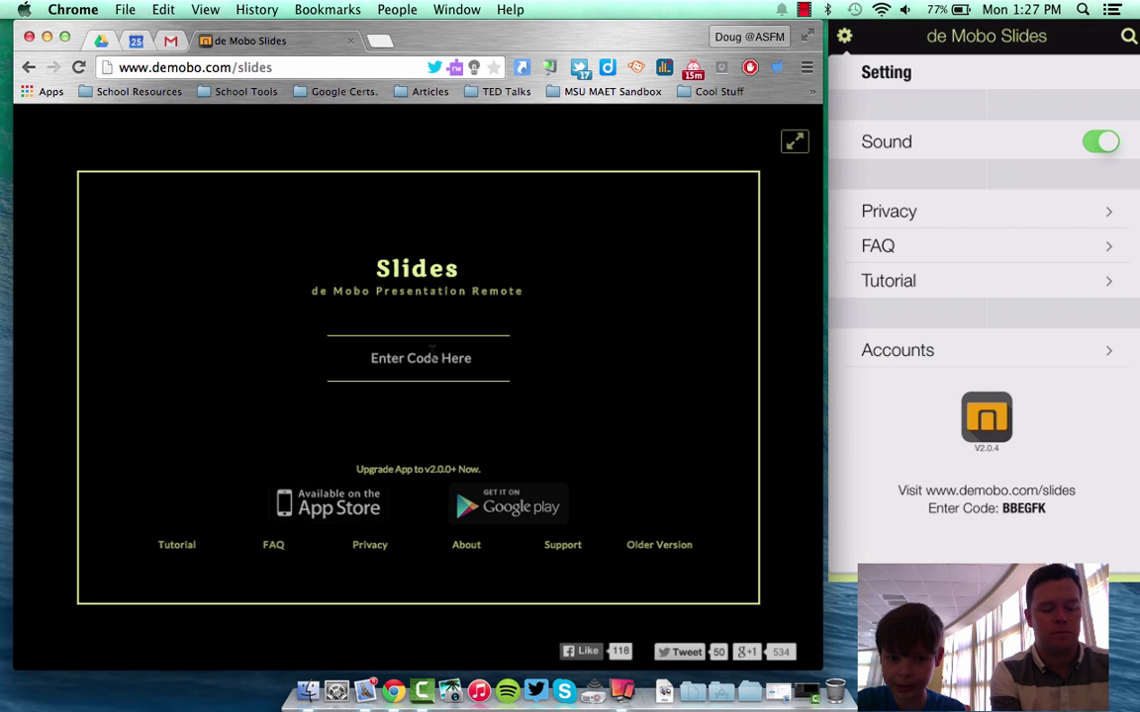
left_click(425, 348)
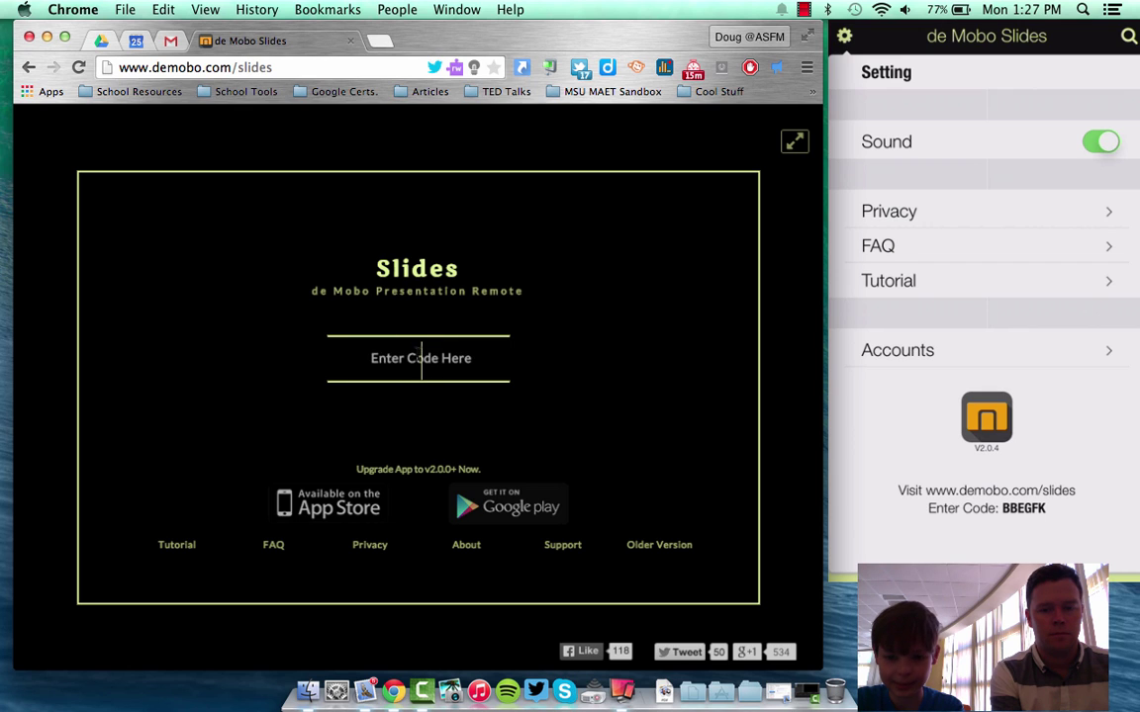
type("BB")
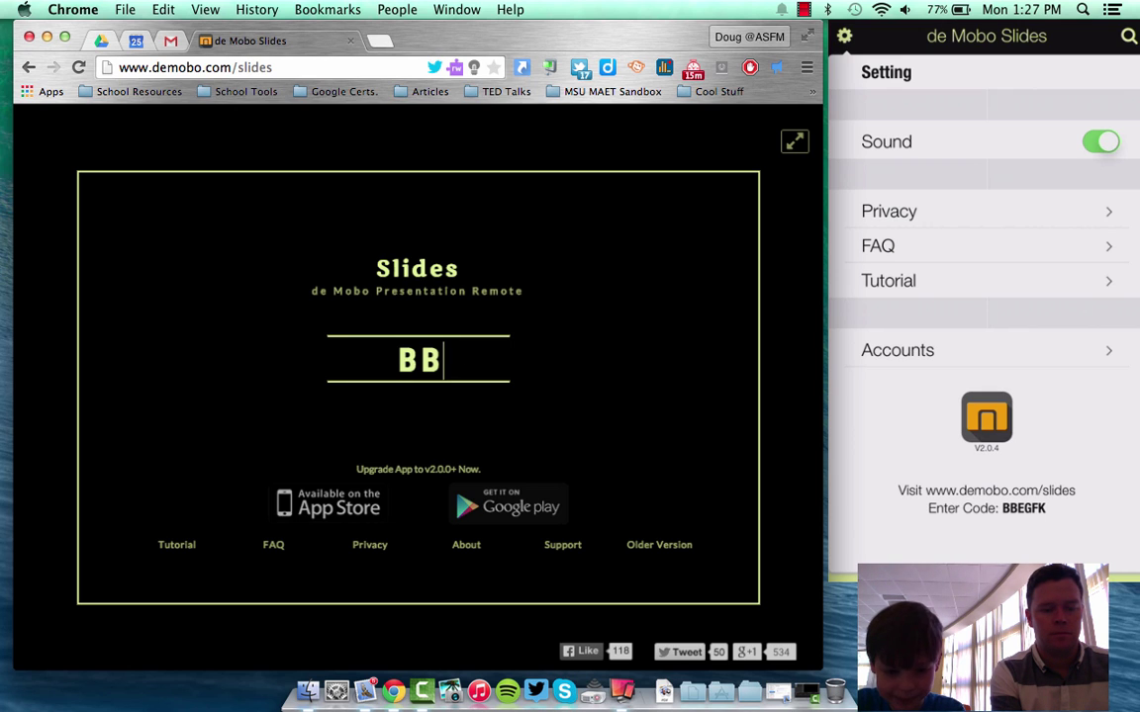
type("EG")
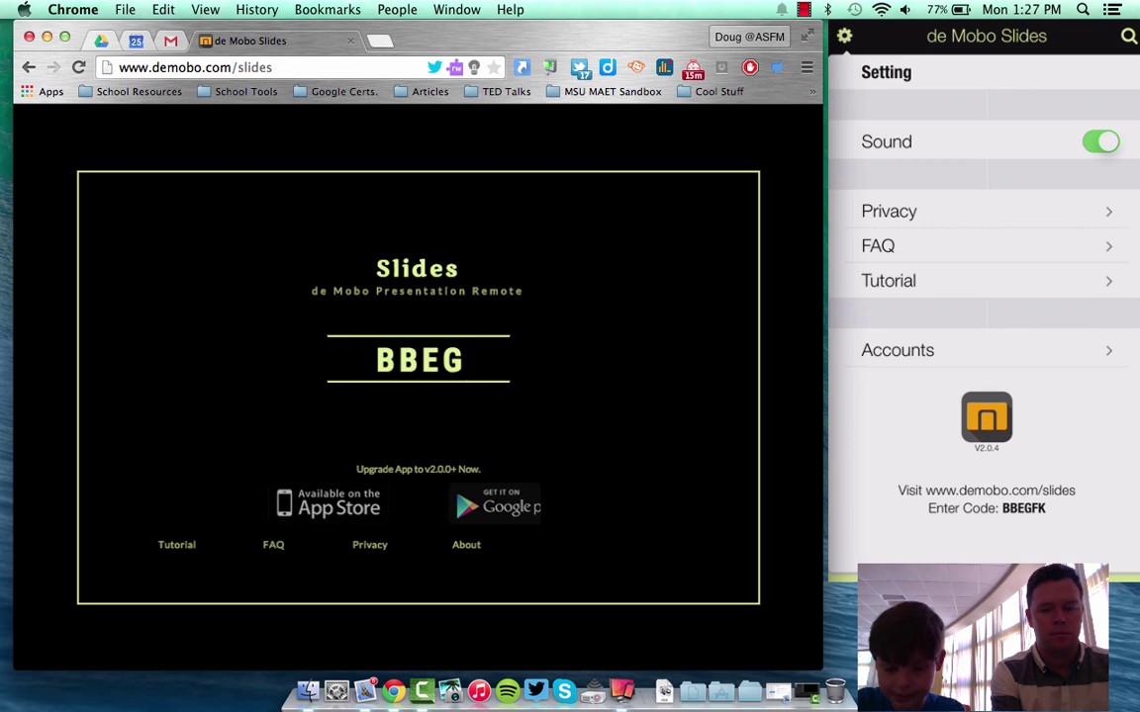
type("F")
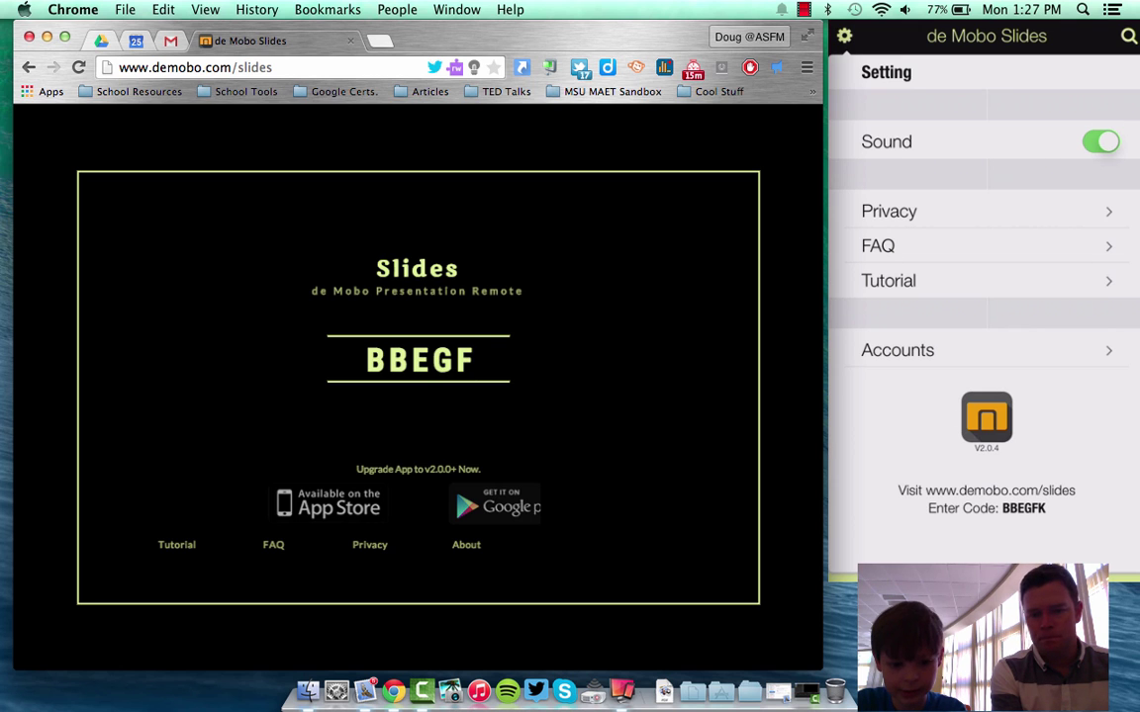
type("K")
left_click(417, 399)
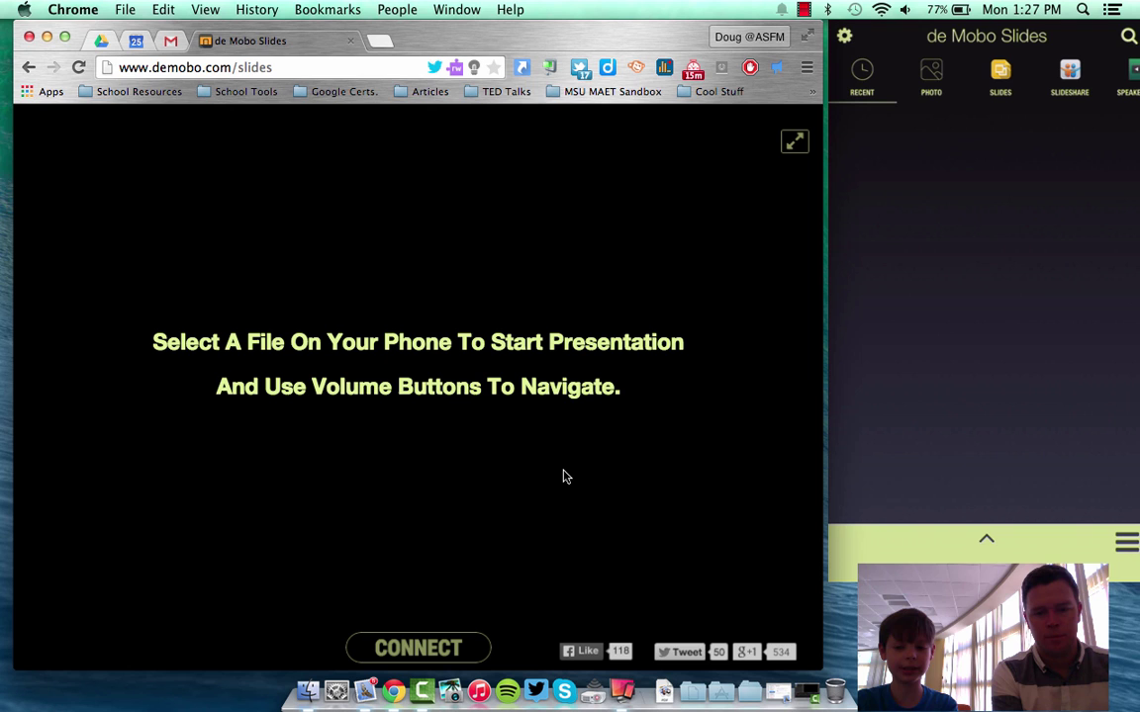
Pick the Flat Friends: Travel Journal deck from the phone's SLIDES list to present it in the browser.
left_click(940, 336)
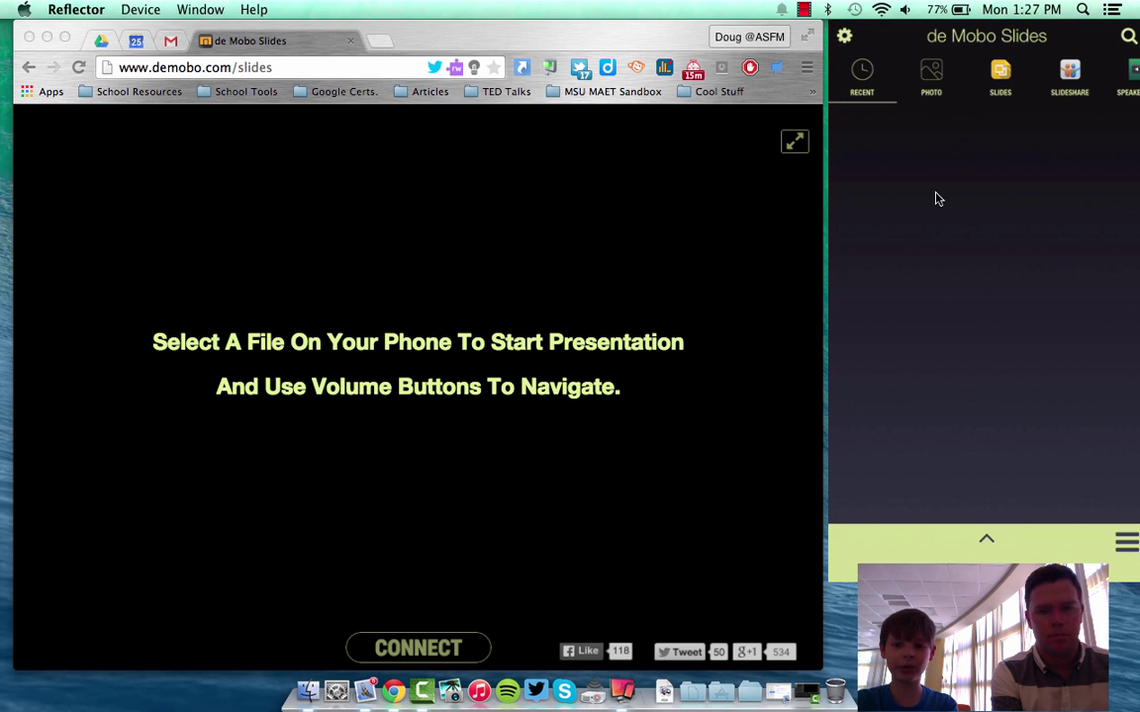
left_click(994, 77)
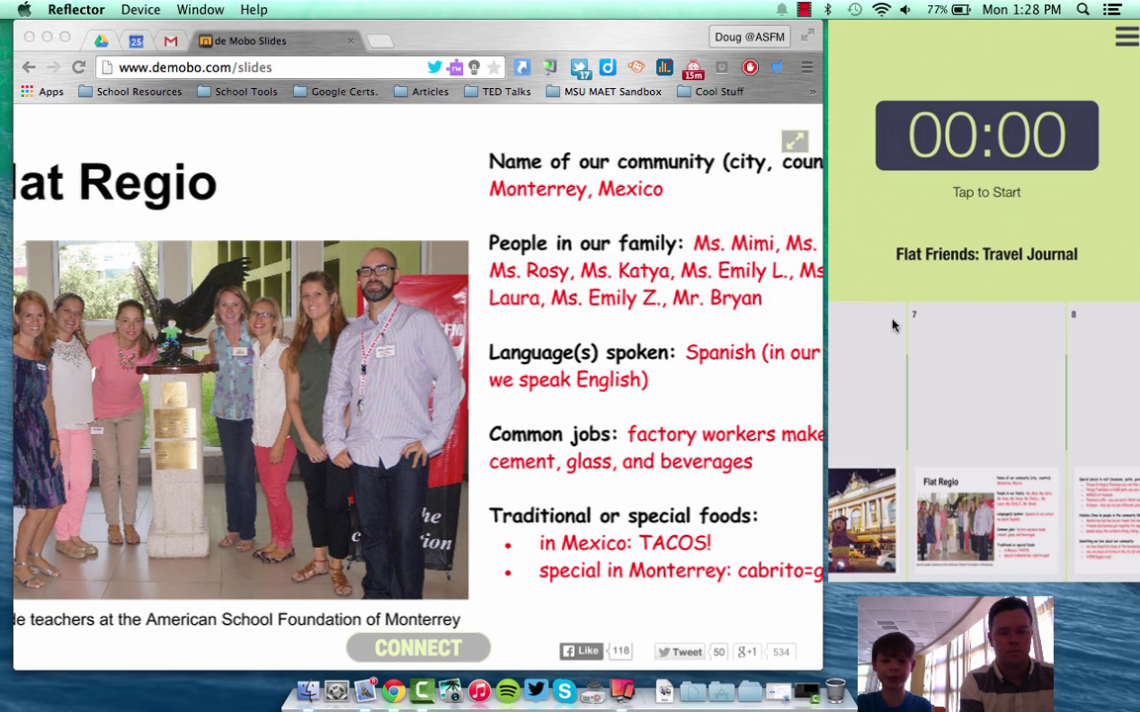
left_click(798, 144)
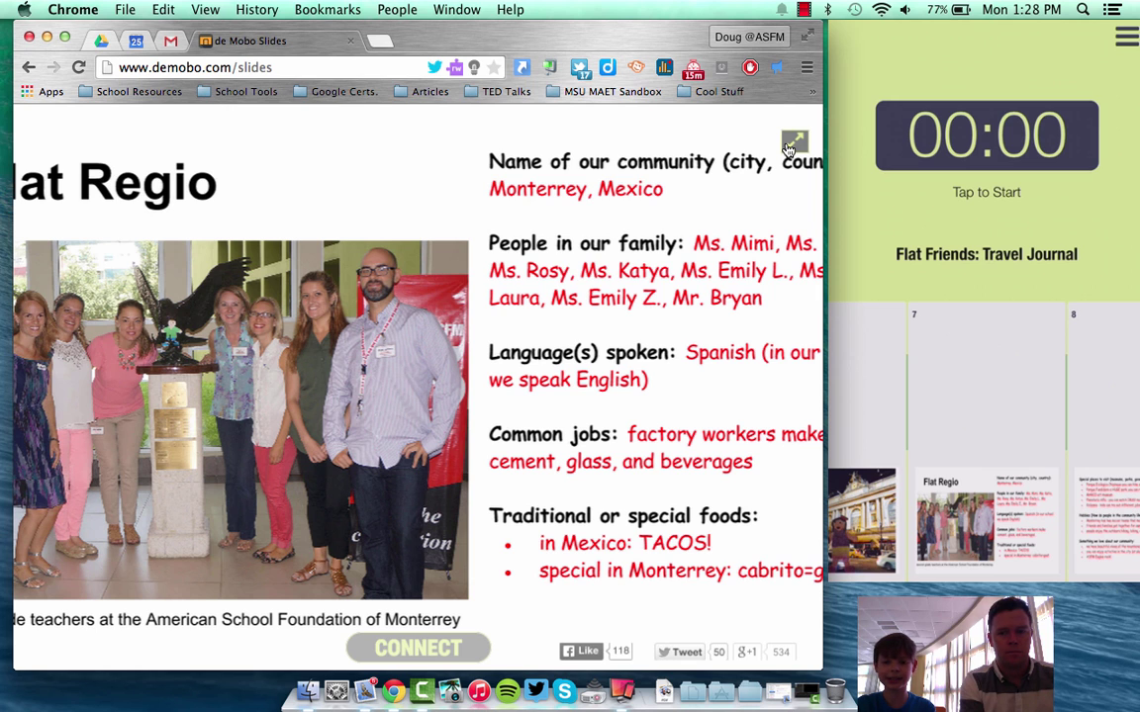
Show the Flat Regio slide full screen, then exit full screen with Esc.
left_click(792, 144)
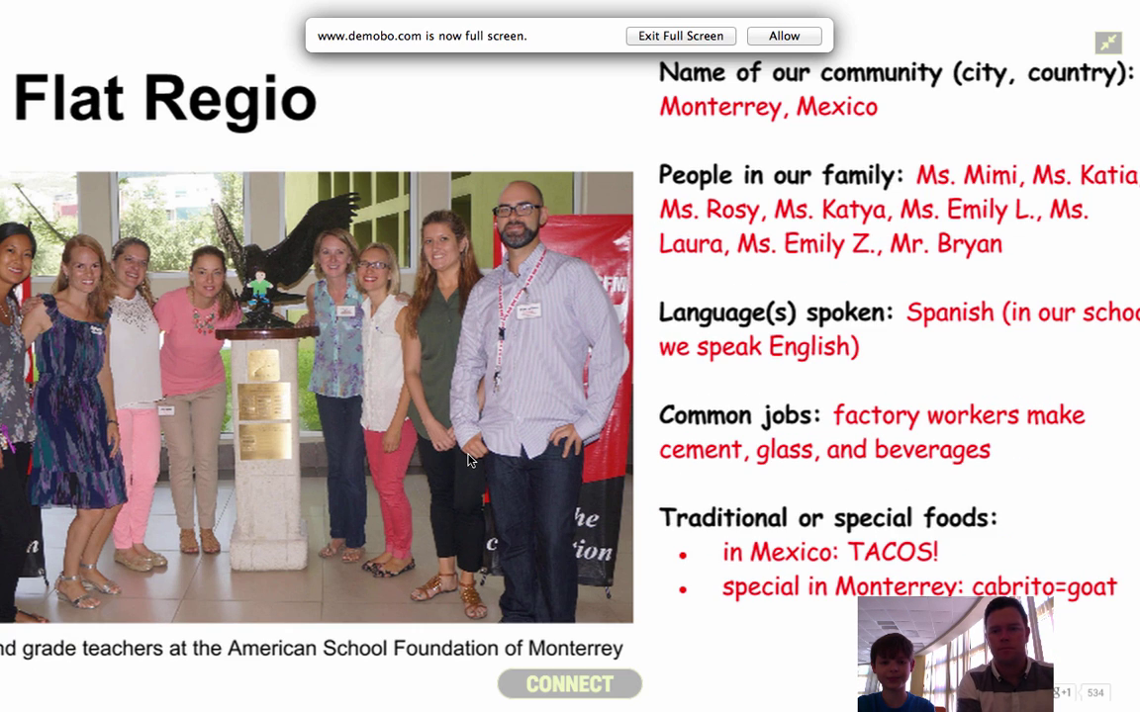
key("Escape")
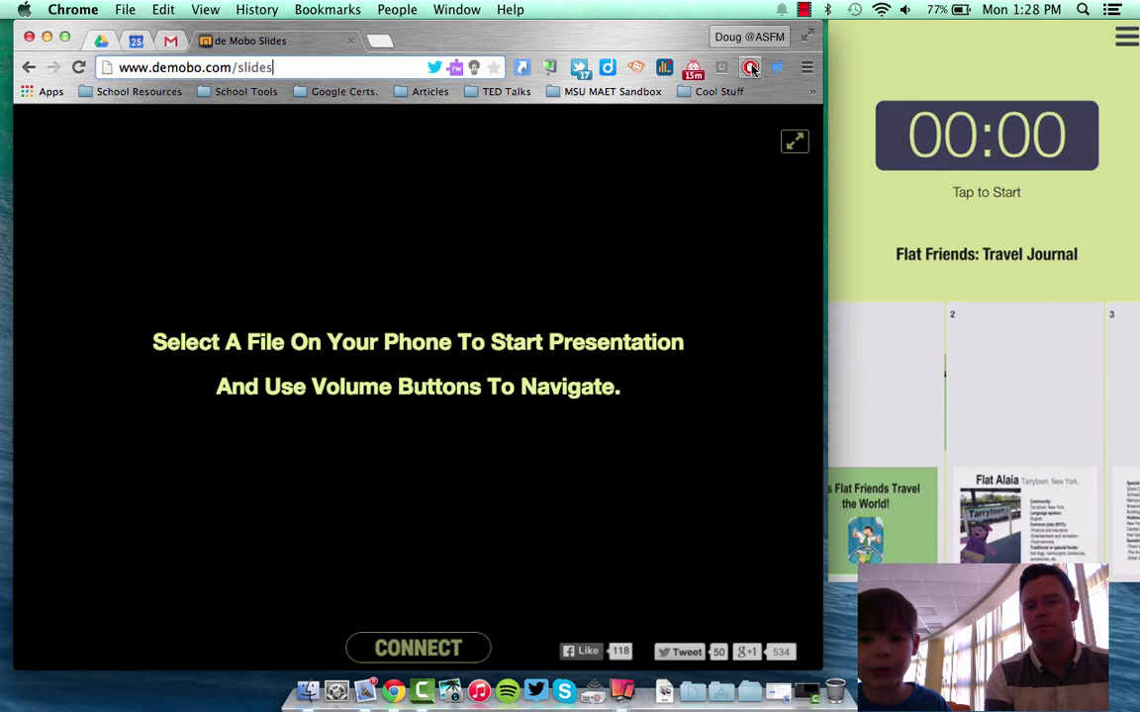
Open Flat Friends: Travel Journal from Google Drive's search suggestions for 'flat'.
left_click(379, 42)
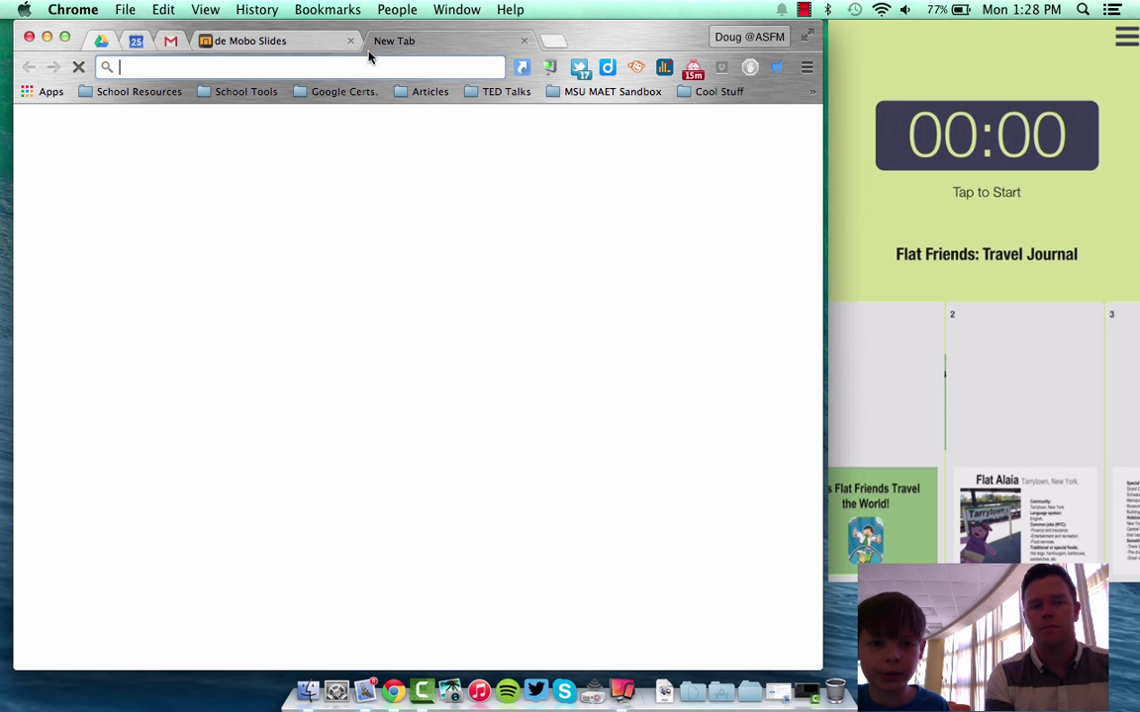
key("super+w")
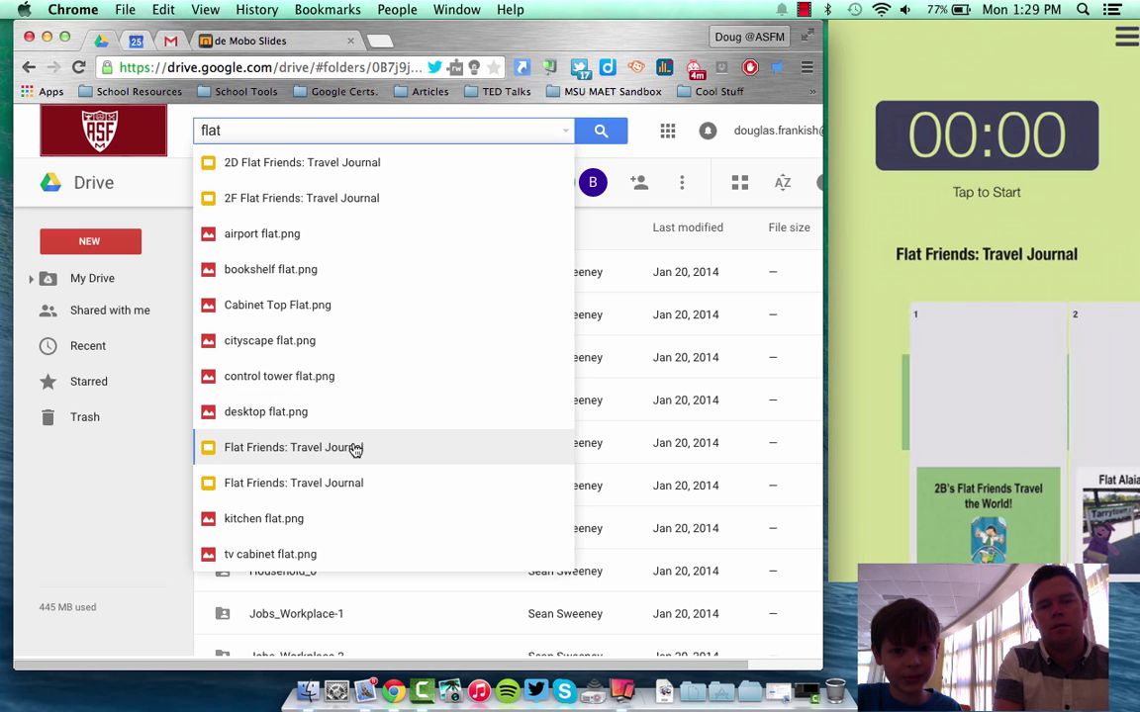
left_click(310, 450)
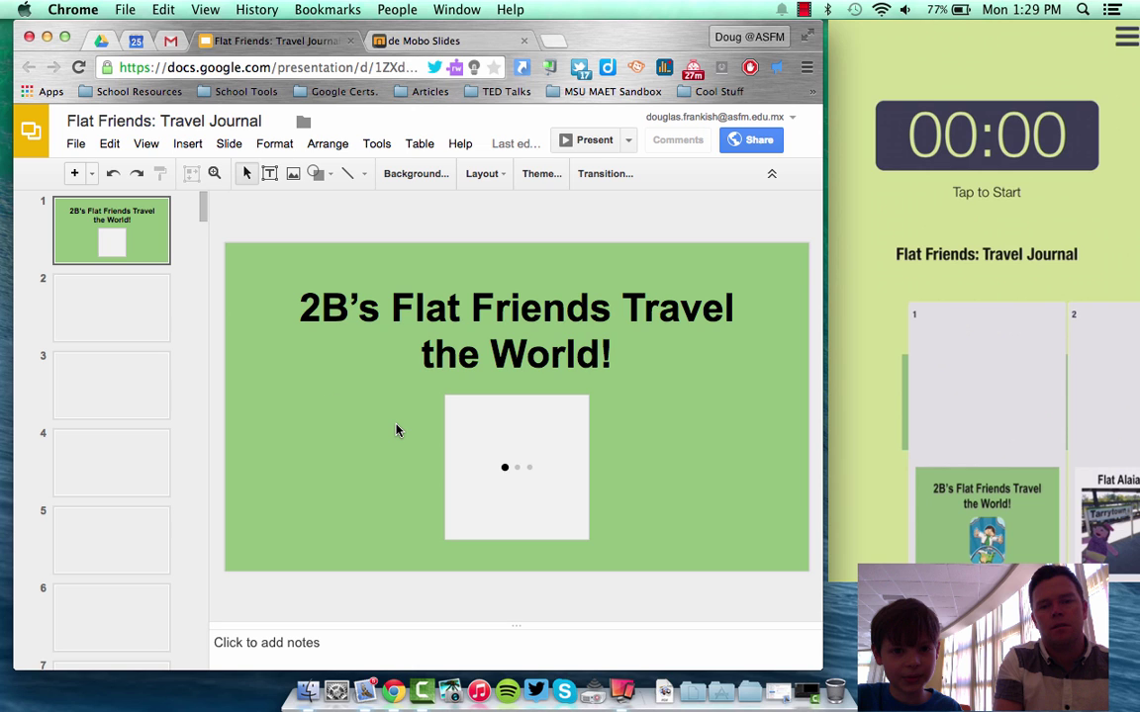
Verify the deck's link sharing is Anyone on the internet, then return to the de Mobo Slides tab.
key("Down")
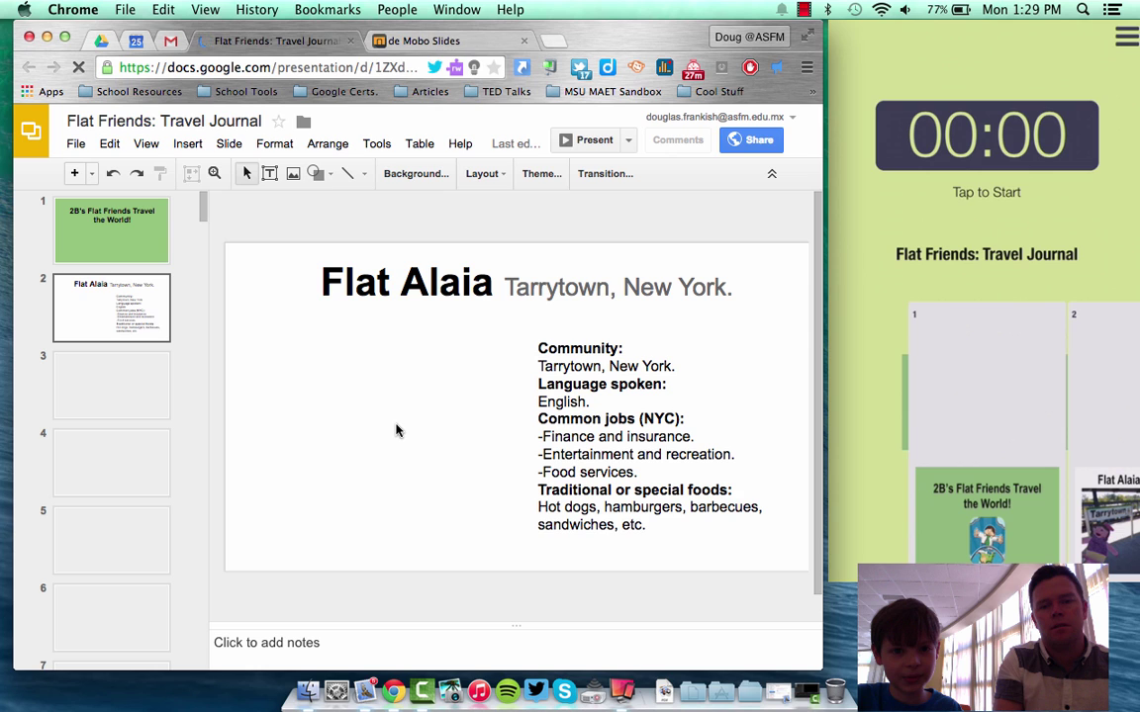
left_click(142, 231)
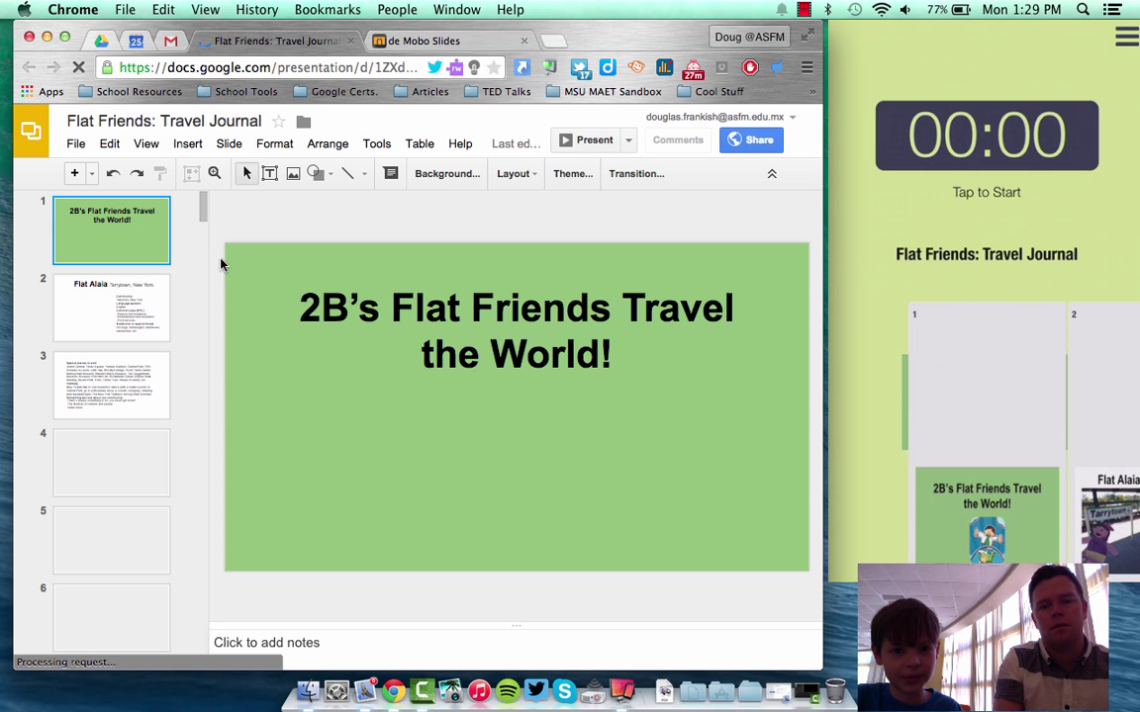
left_click(740, 144)
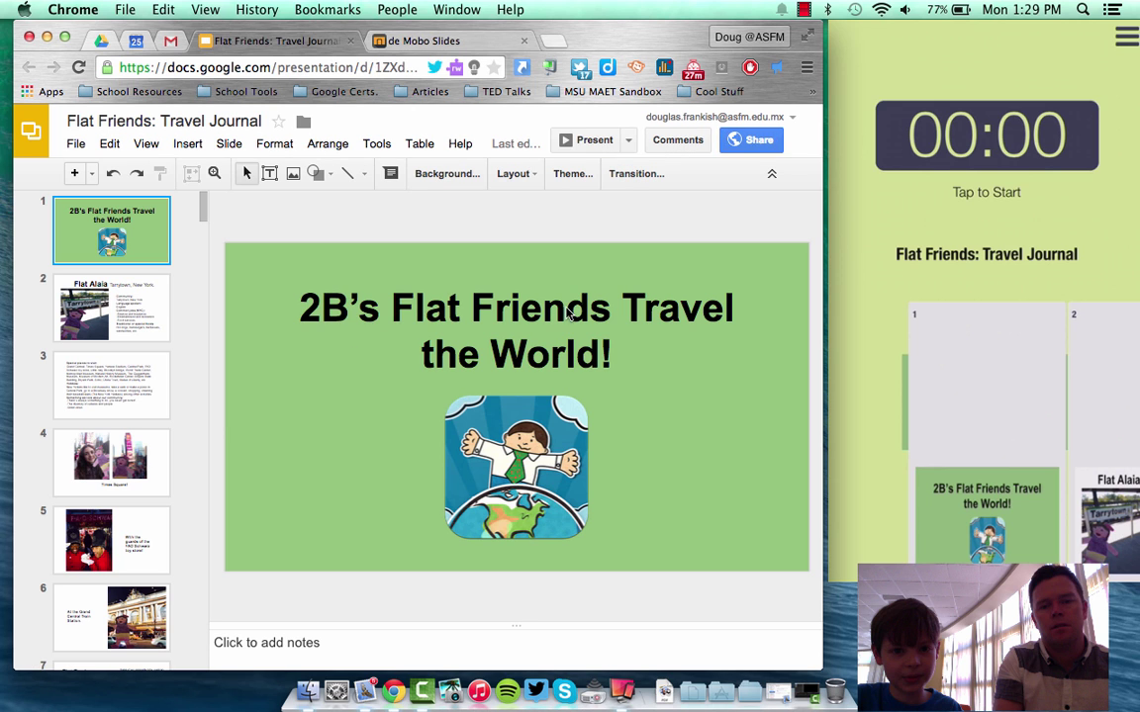
left_click(737, 142)
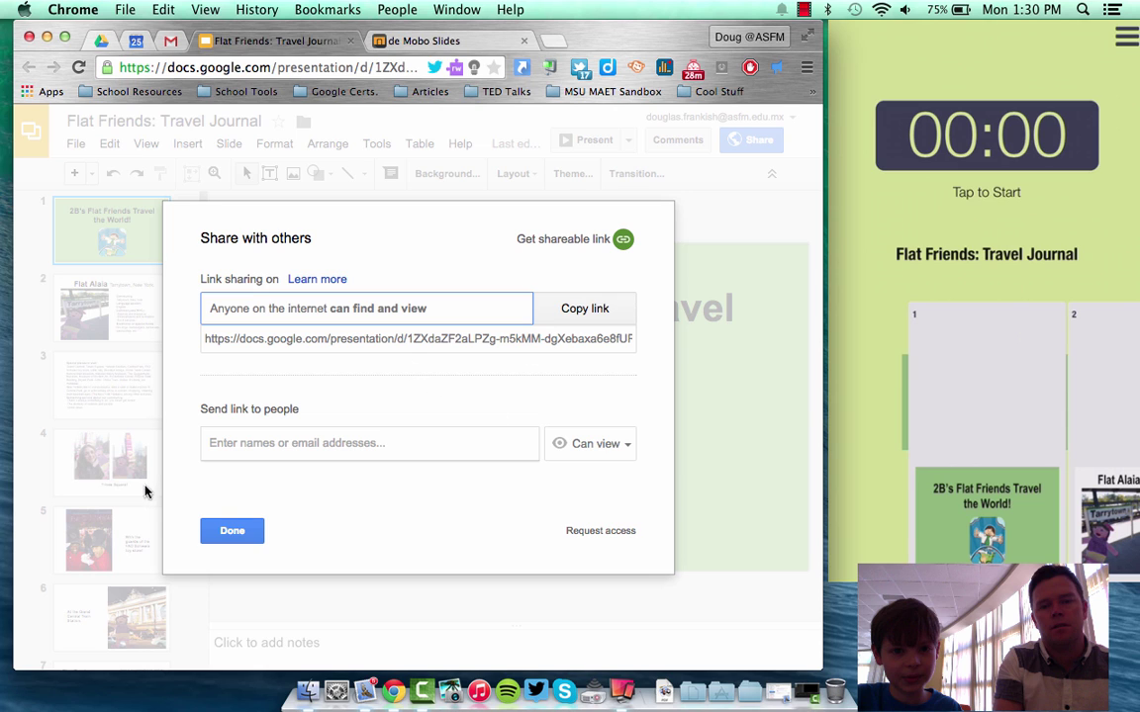
left_click(231, 532)
key("ctrl+Tab")
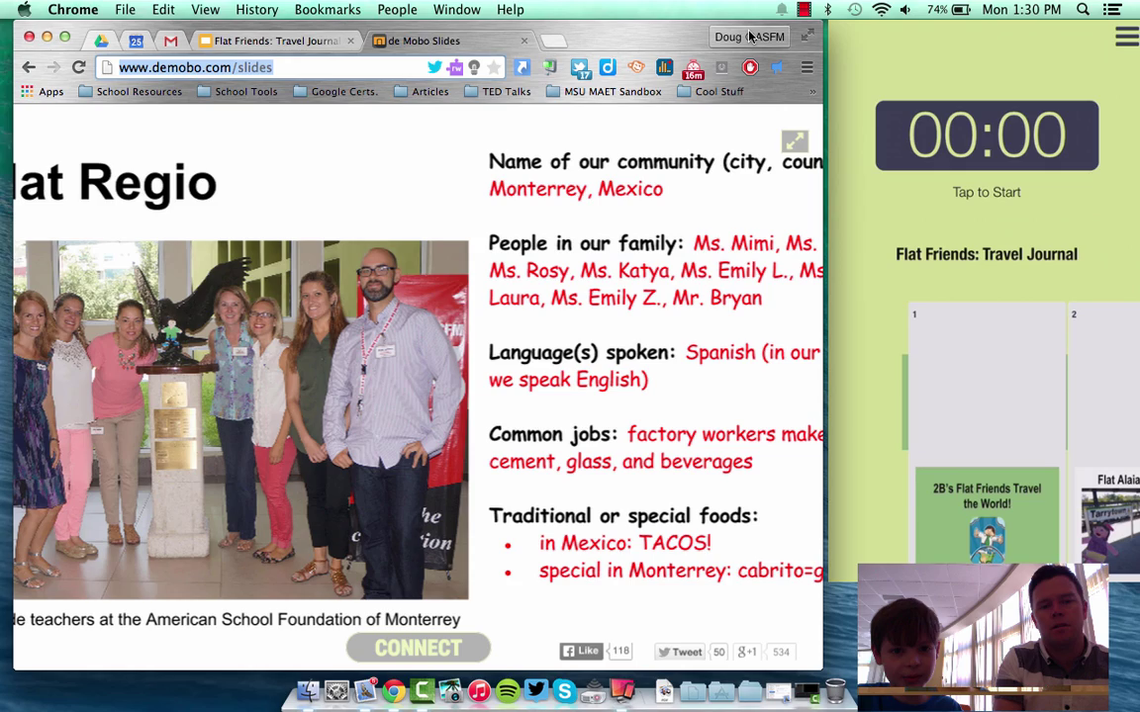